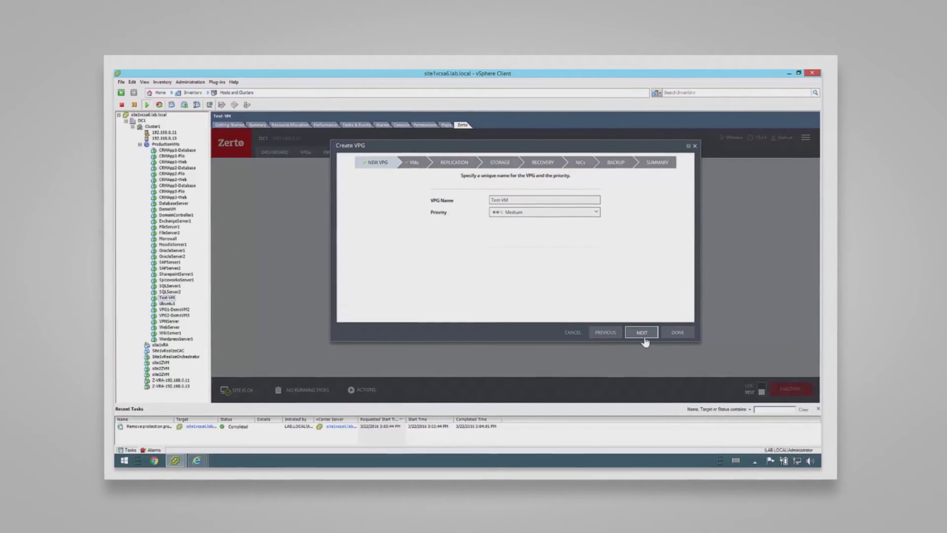
# Accept VPG name Test-VM with Medium priority and continue to VM selection.
pyautogui.click(644, 336)
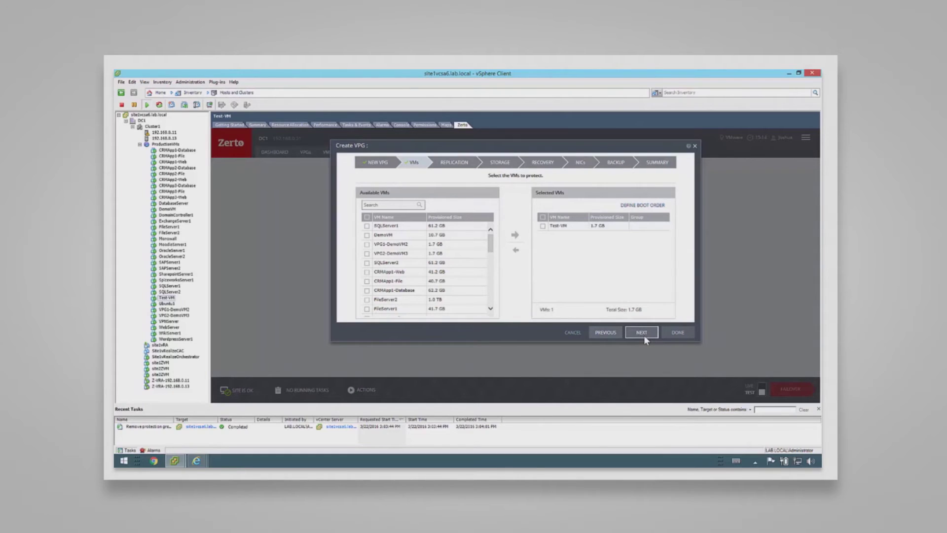
pyautogui.moveTo(490, 243); pyautogui.dragTo(492, 237)
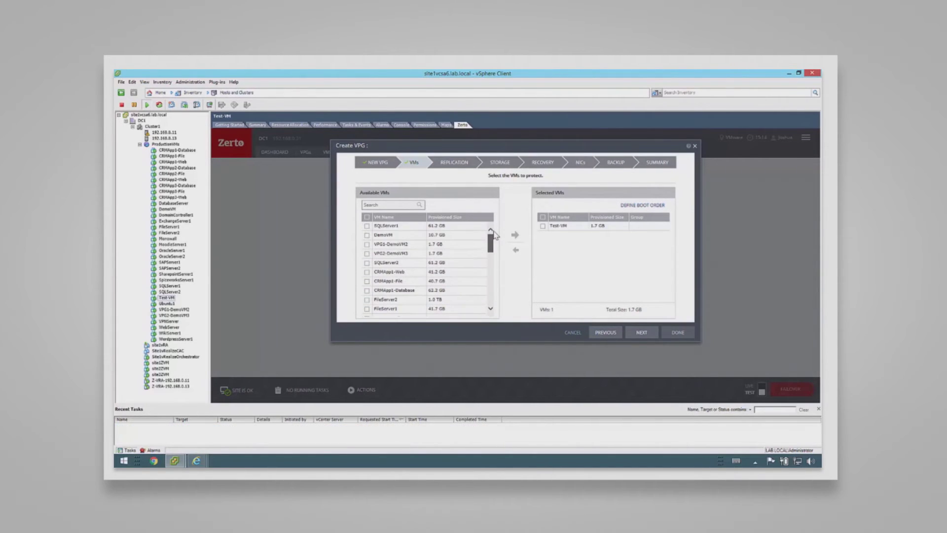